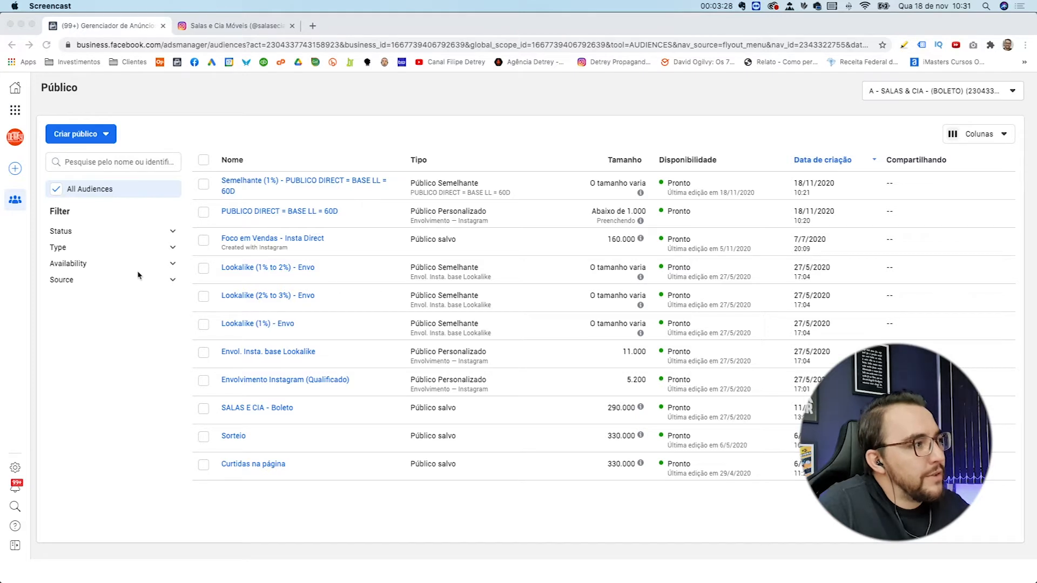
- Start creating a custom audience with the Instagram account as its source
{"action": "left_click", "coordinate": [85, 138]}
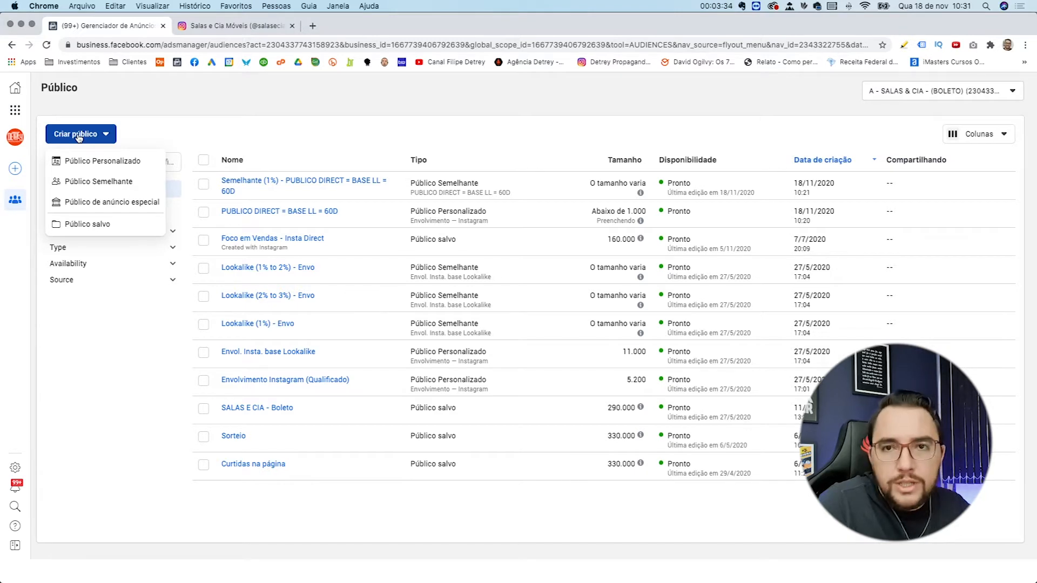
{"action": "mouse_move", "coordinate": [103, 165]}
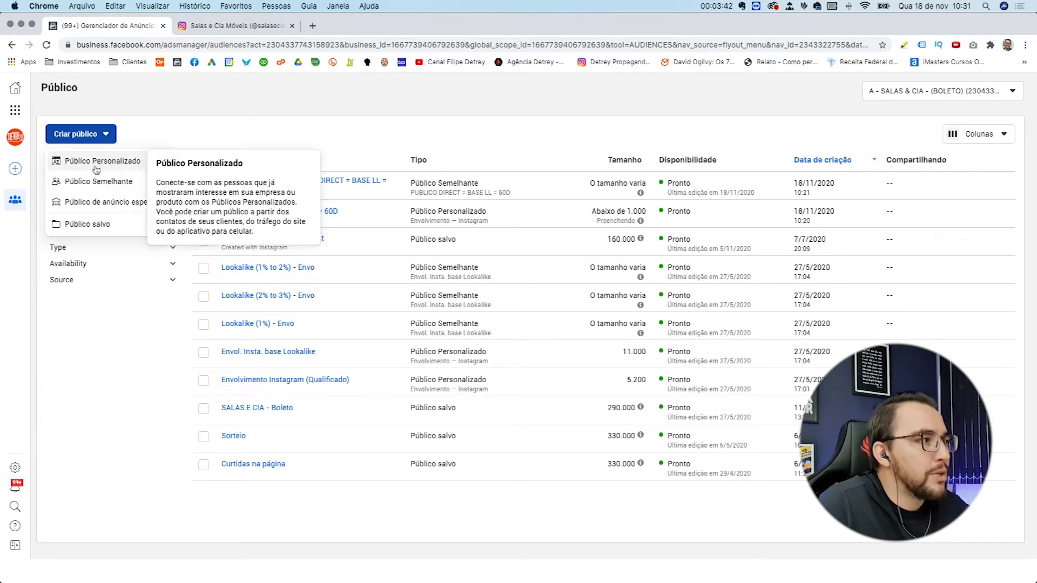
{"action": "left_click", "coordinate": [68, 166]}
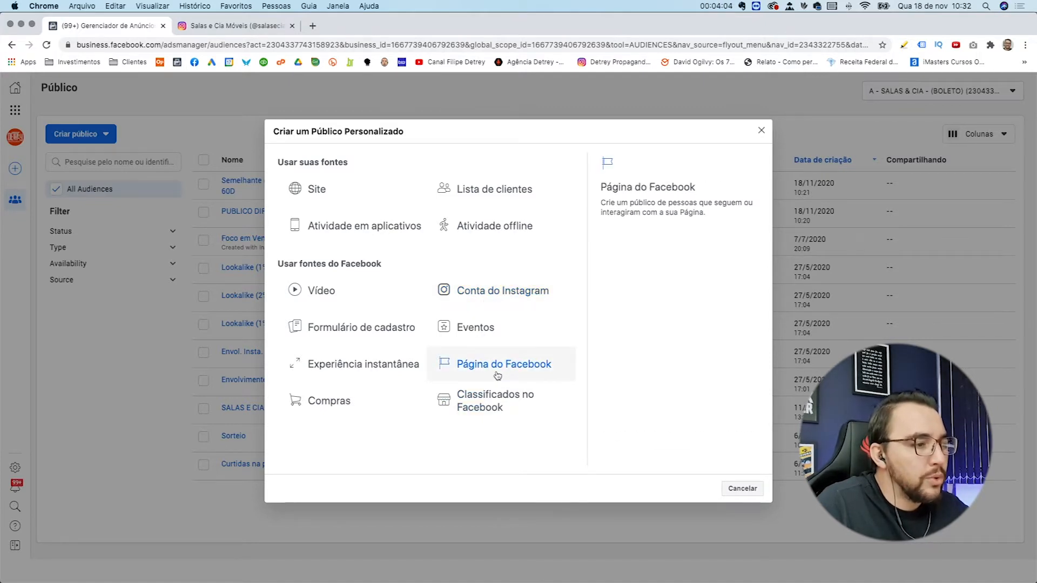
{"action": "left_click", "coordinate": [493, 301]}
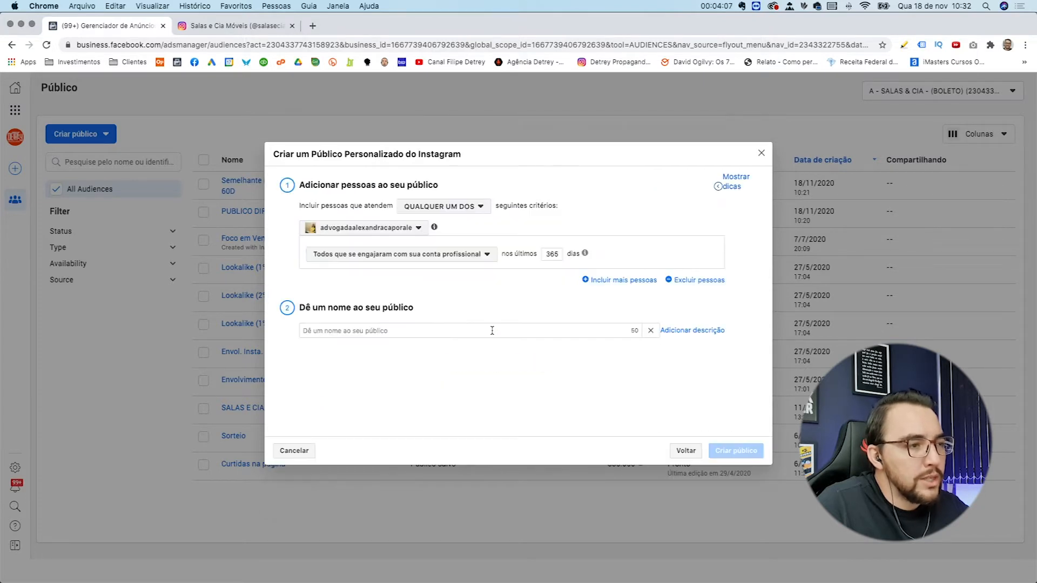
- Choose cidwanudi as the Instagram account the custom audience is based on
{"action": "left_click", "coordinate": [416, 229]}
{"action": "scroll", "coordinate": [402, 339], "scroll_direction": "down", "scroll_amount": 5}
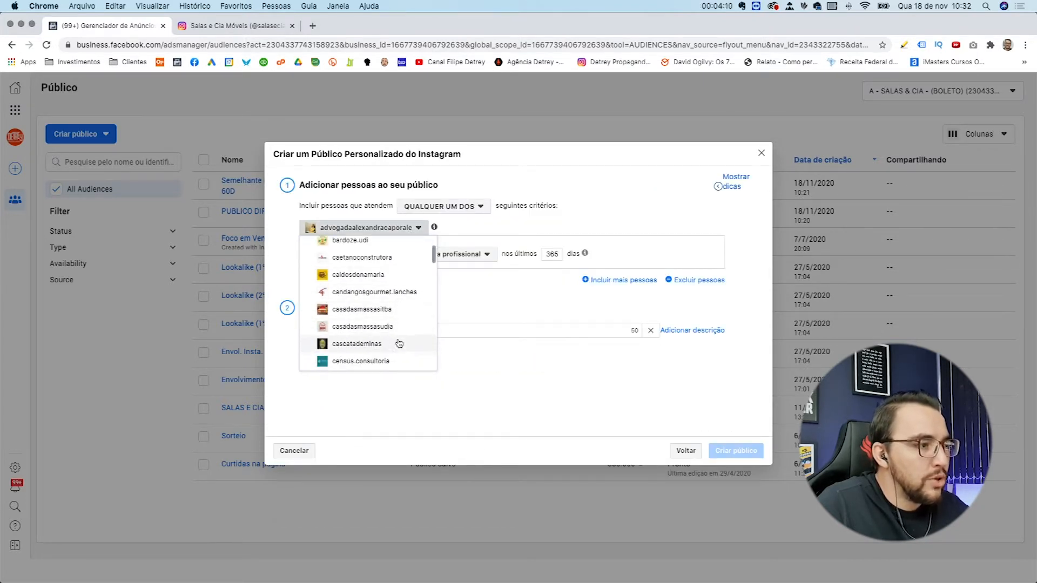
{"action": "scroll", "coordinate": [397, 343], "scroll_direction": "down", "scroll_amount": 3}
{"action": "scroll", "coordinate": [394, 324], "scroll_direction": "up", "scroll_amount": 3}
{"action": "left_click", "coordinate": [380, 276]}
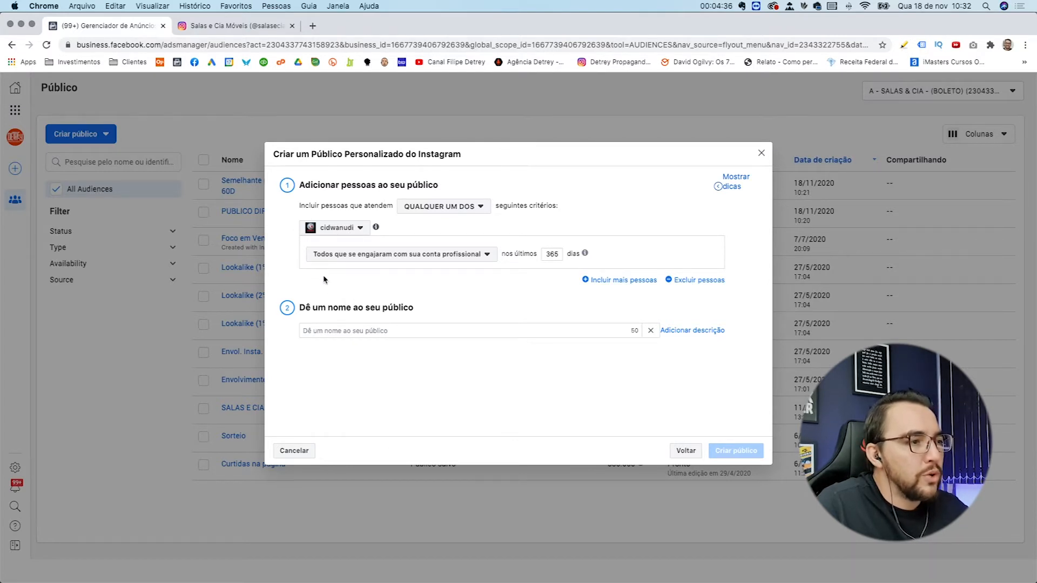
- Include people who sent a message to the professional account in the last 30 days
{"action": "left_click", "coordinate": [488, 262]}
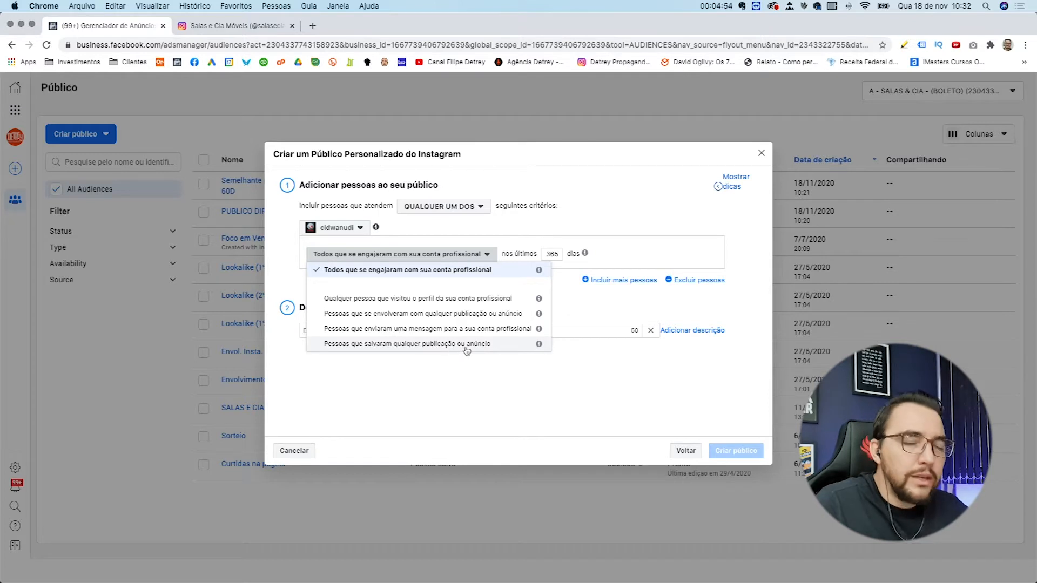
{"action": "left_click", "coordinate": [402, 329]}
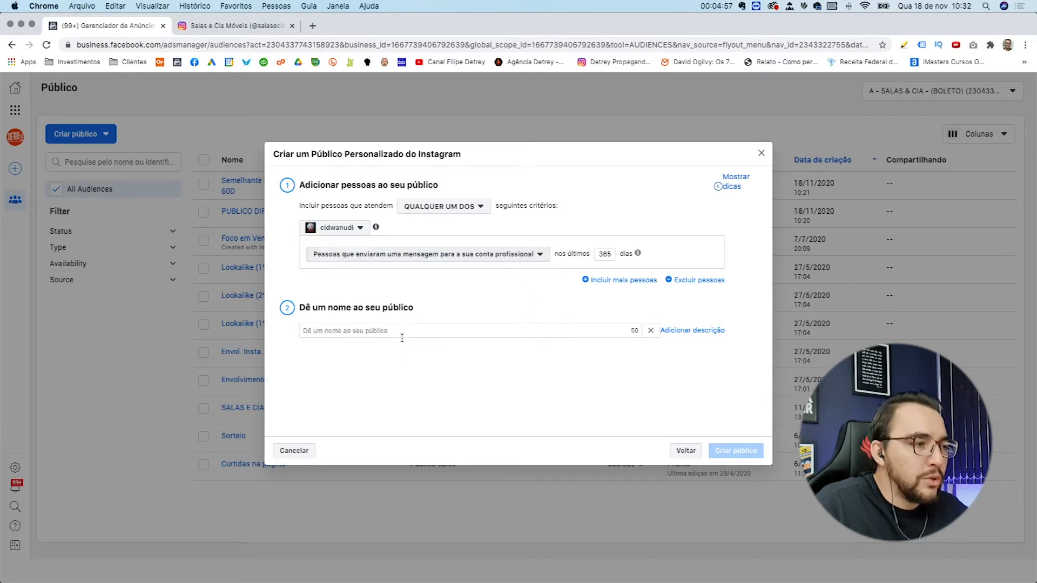
{"action": "double_click", "coordinate": [605, 254]}
{"action": "type", "text": "30"}
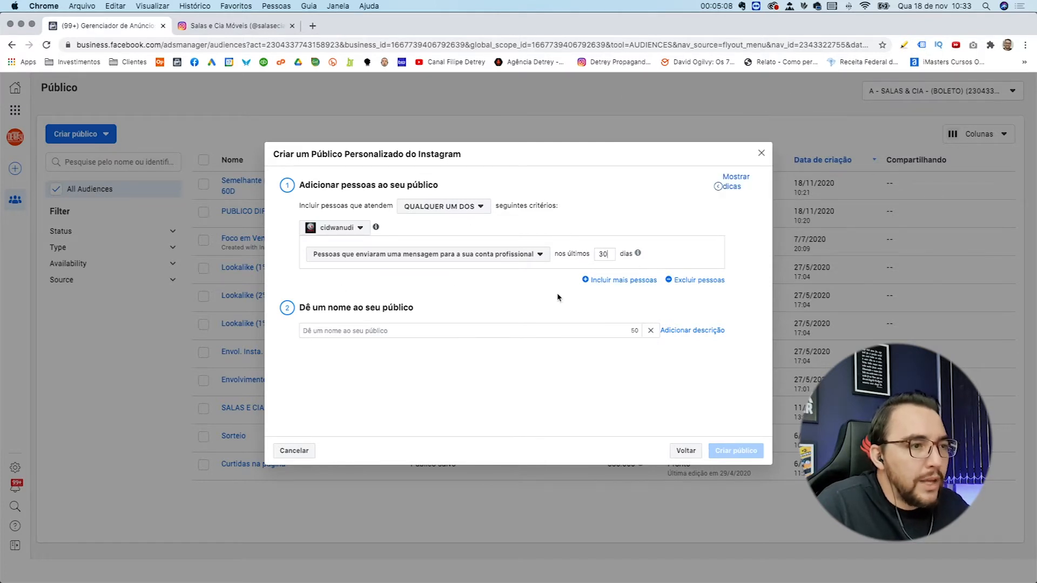
{"action": "mouse_move", "coordinate": [634, 245]}
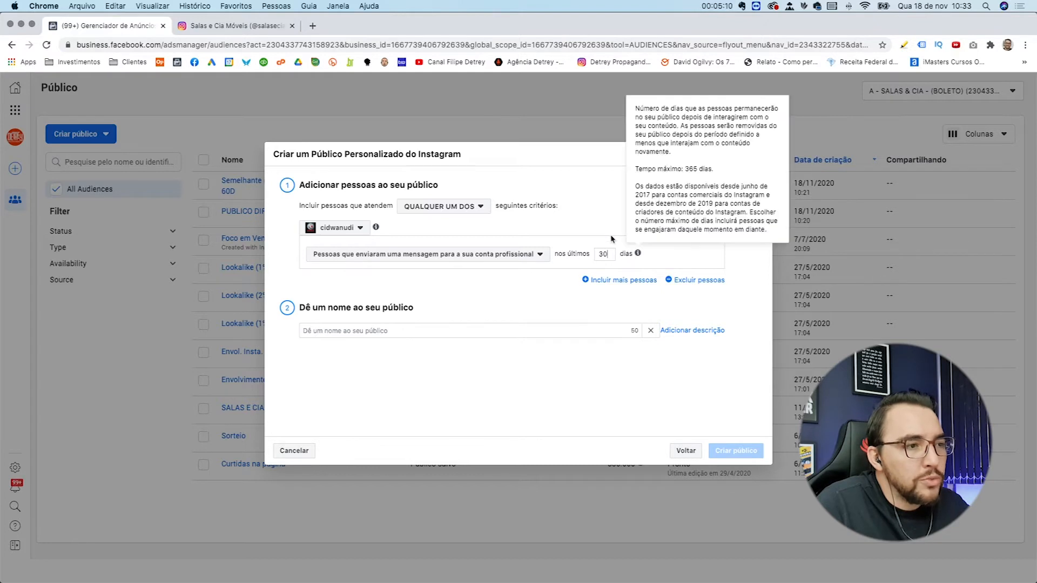
- Name the audience "PP INSTAGRAM = BASE LL = 30D" and create it
{"action": "left_click", "coordinate": [482, 332]}
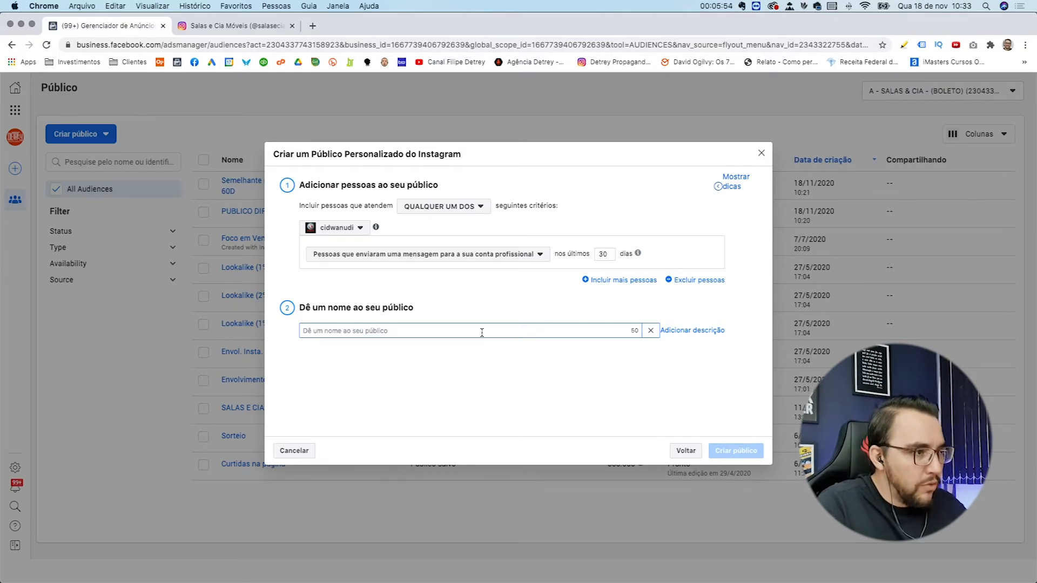
{"action": "type", "text": "P"}
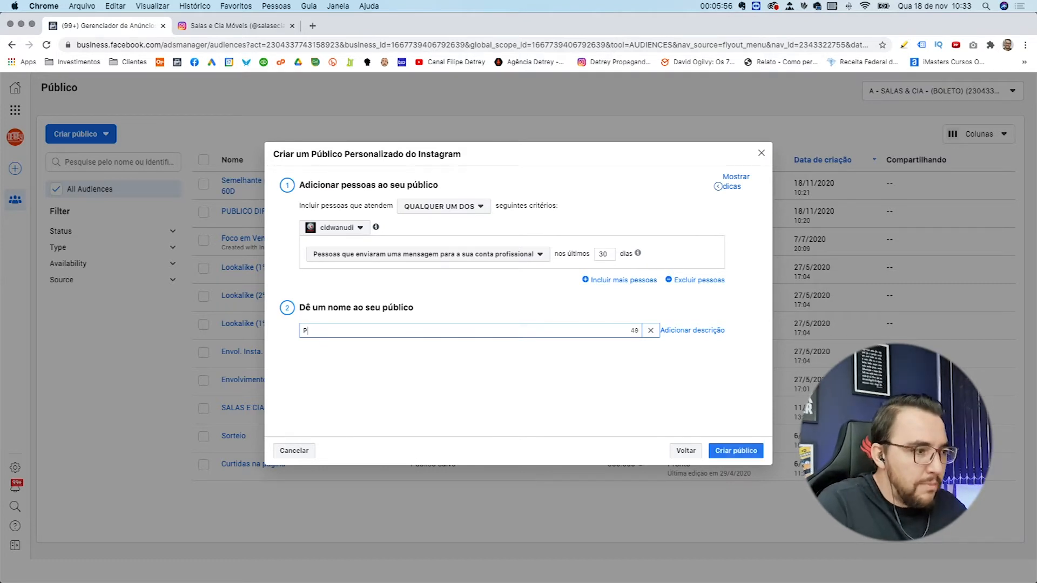
{"action": "type", "text": "P INSTAGRA - "}
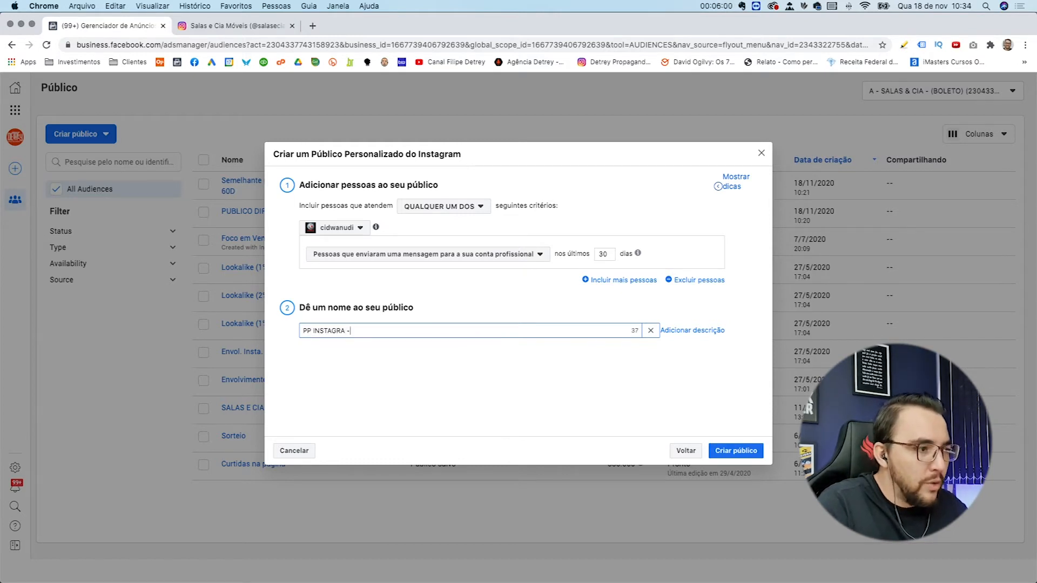
{"action": "key", "text": "BackSpace"}
{"action": "key", "text": "BackSpace"}
{"action": "key", "text": "BackSpace"}
{"action": "type", "text": "M -"}
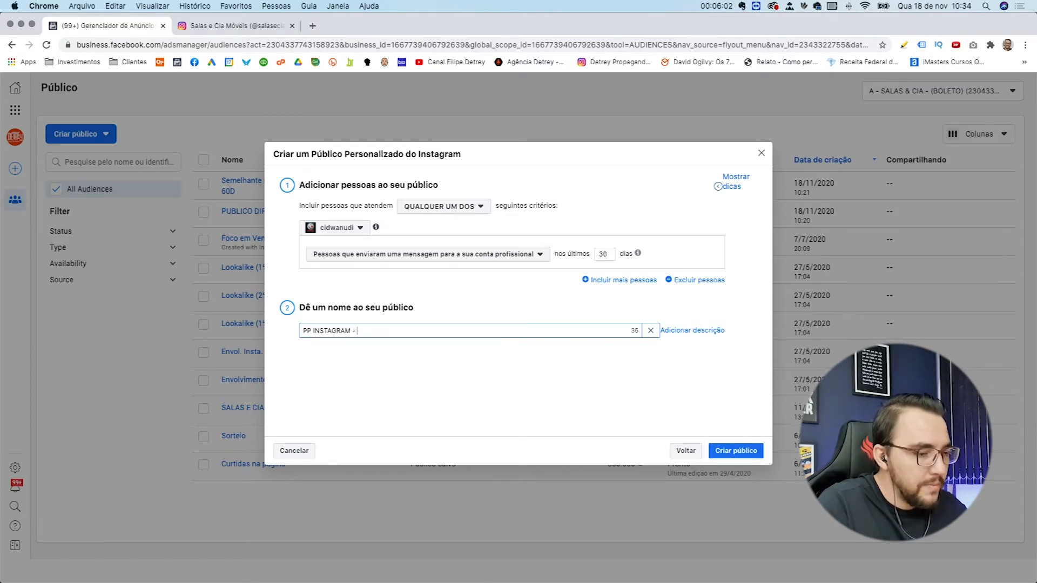
{"action": "key", "text": "BackSpace"}
{"action": "key", "text": "BackSpace"}
{"action": "type", "text": "= BASE "}
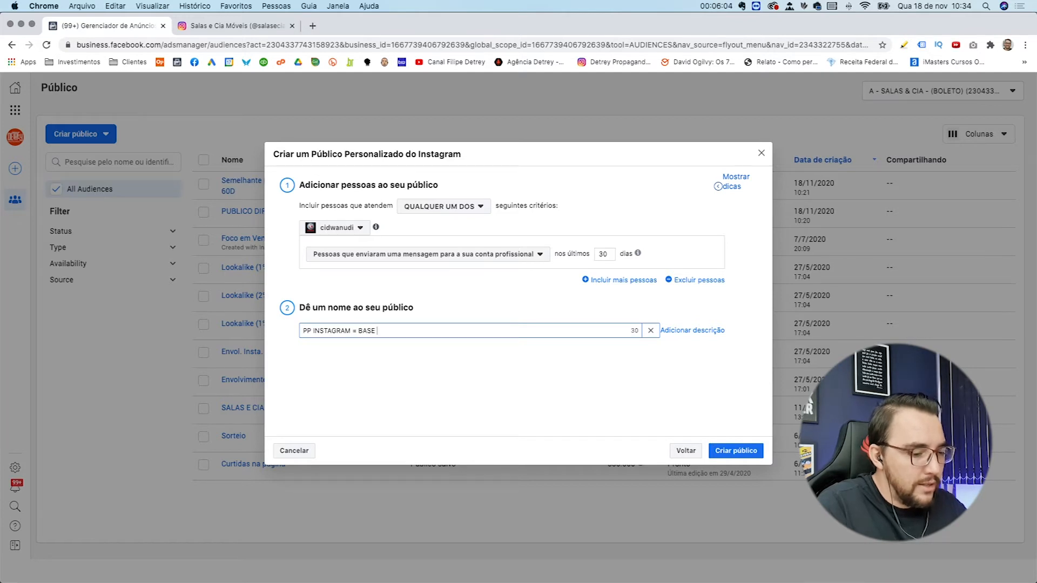
{"action": "type", "text": "LL = 30D"}
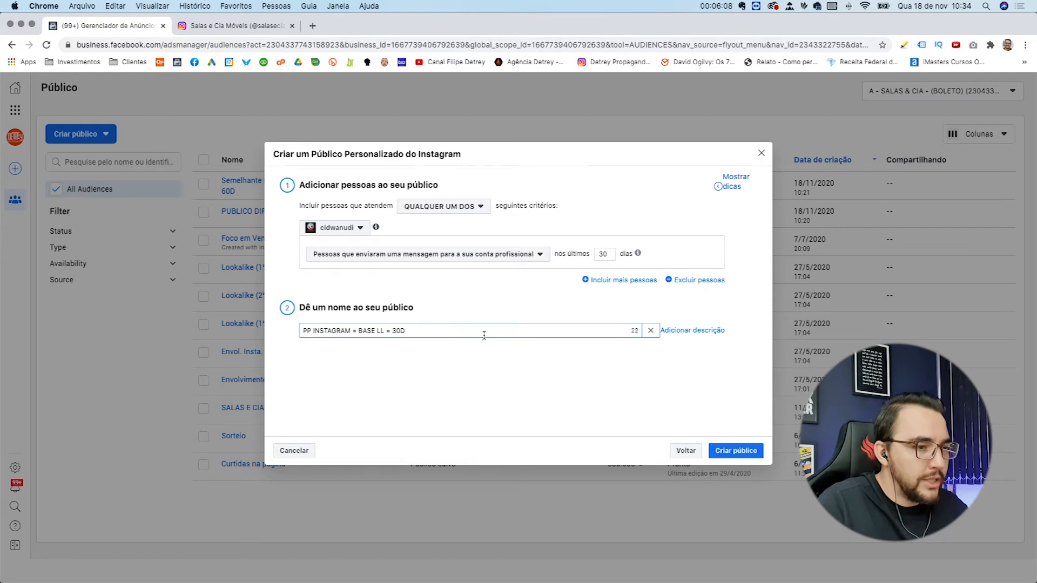
{"action": "left_click", "coordinate": [727, 451]}
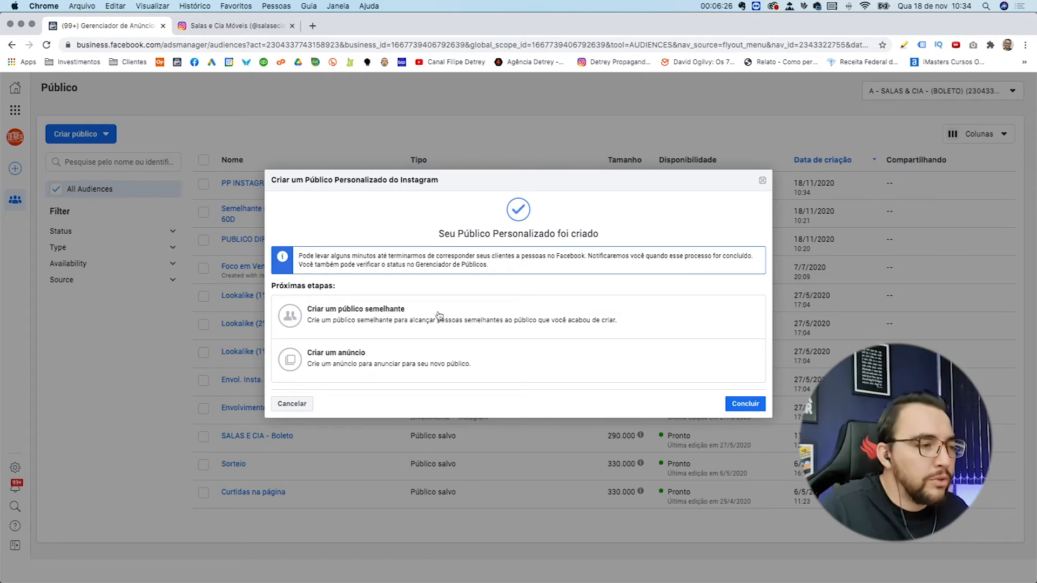
- Start a lookalike audience based on the newly created custom audience
{"action": "left_click", "coordinate": [338, 327]}
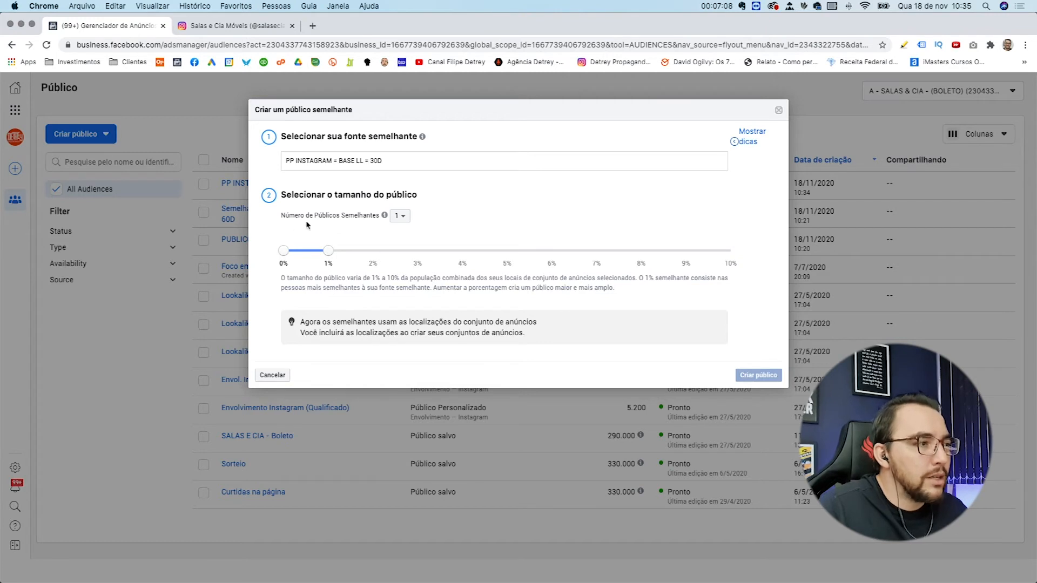
- Try setting the number of lookalike audiences to 2, and return it to 1
{"action": "left_click", "coordinate": [400, 215]}
{"action": "left_click", "coordinate": [400, 237]}
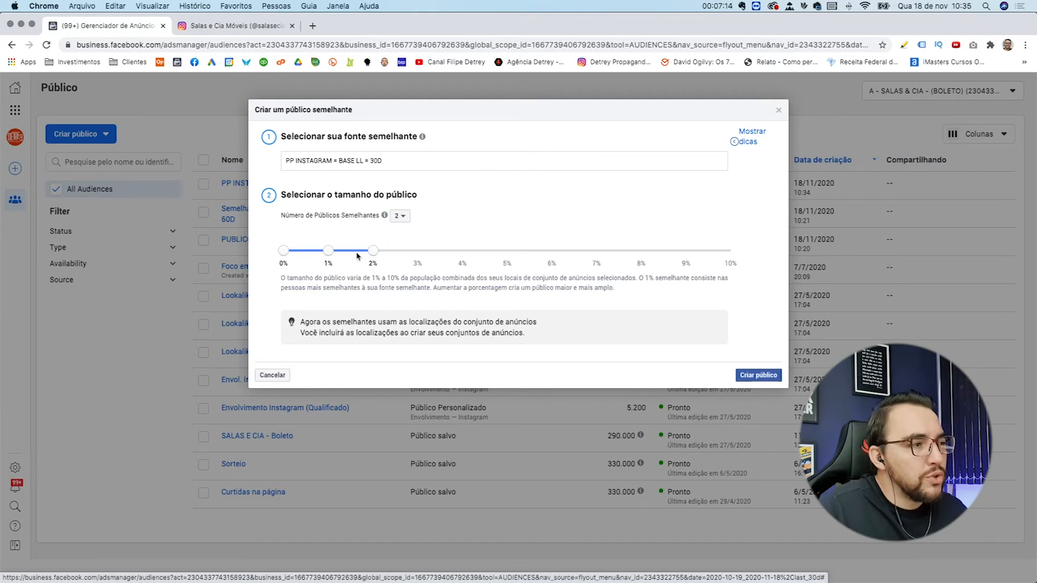
{"action": "mouse_move", "coordinate": [373, 254]}
{"action": "left_mouse_down"}
{"action": "mouse_move", "coordinate": [704, 261]}
{"action": "mouse_move", "coordinate": [373, 253]}
{"action": "left_mouse_up"}
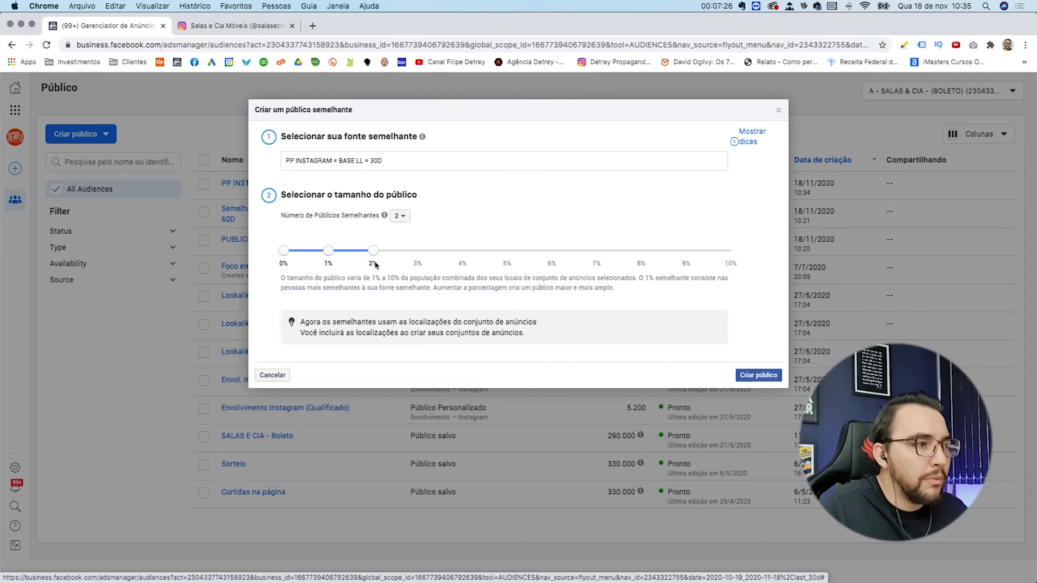
{"action": "left_click", "coordinate": [400, 216]}
{"action": "left_click", "coordinate": [399, 231]}
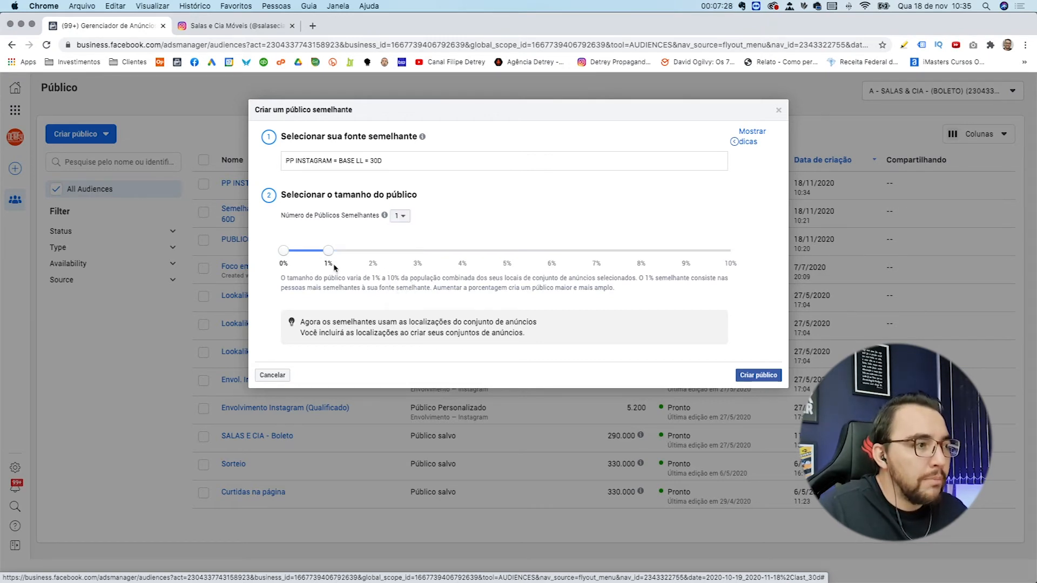
- Create the single lookalike audience with its size range kept at 0% to 1%
{"action": "mouse_move", "coordinate": [388, 222]}
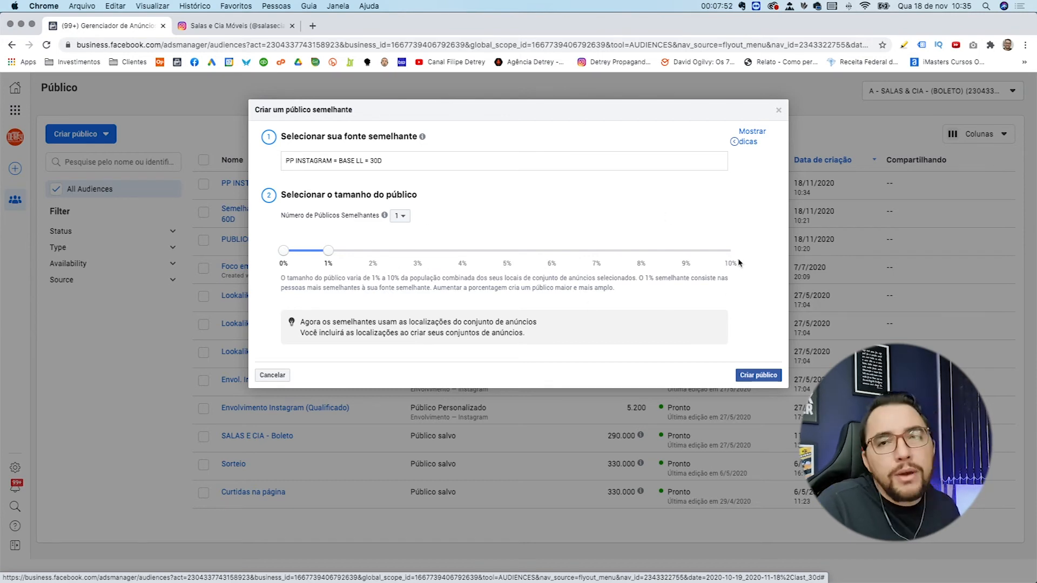
{"action": "left_click", "coordinate": [331, 252]}
{"action": "mouse_move", "coordinate": [332, 254]}
{"action": "left_mouse_down"}
{"action": "mouse_move", "coordinate": [735, 254]}
{"action": "mouse_move", "coordinate": [328, 251]}
{"action": "left_mouse_up"}
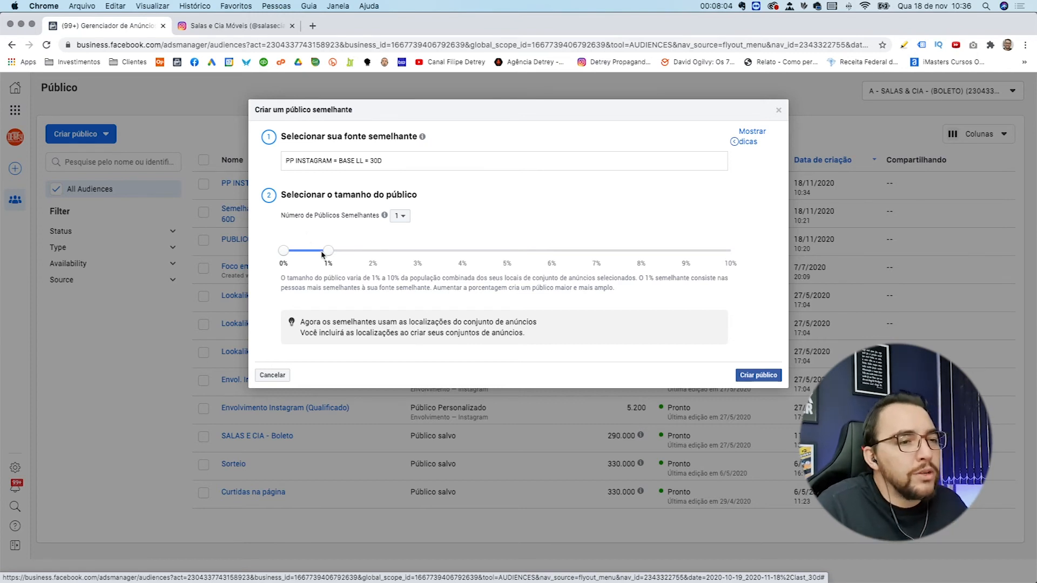
{"action": "left_click", "coordinate": [746, 374]}
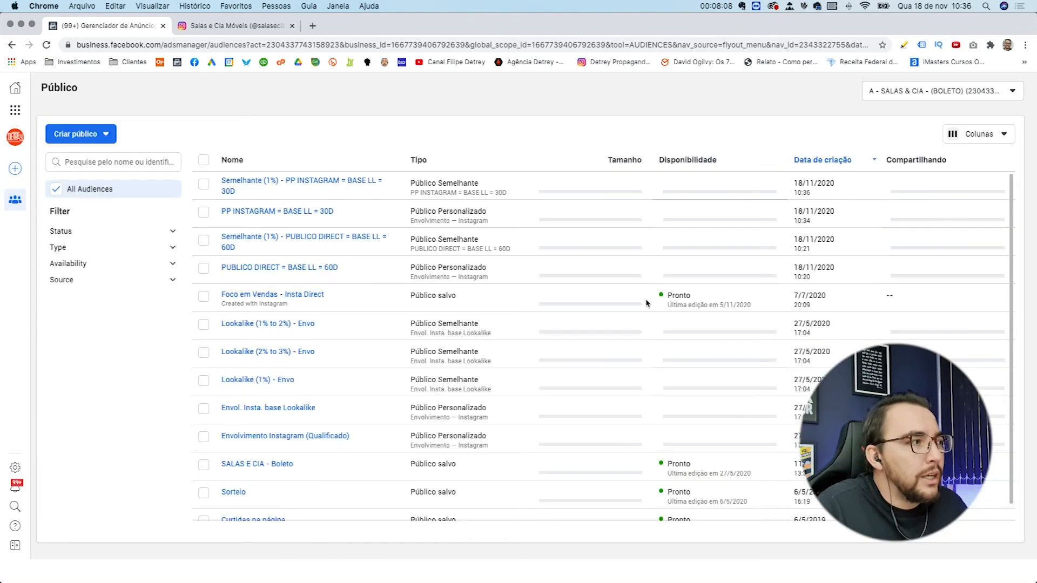
- Examine the sizes listed for the new Instagram custom audience and its 1% lookalike
{"action": "mouse_move", "coordinate": [252, 193]}
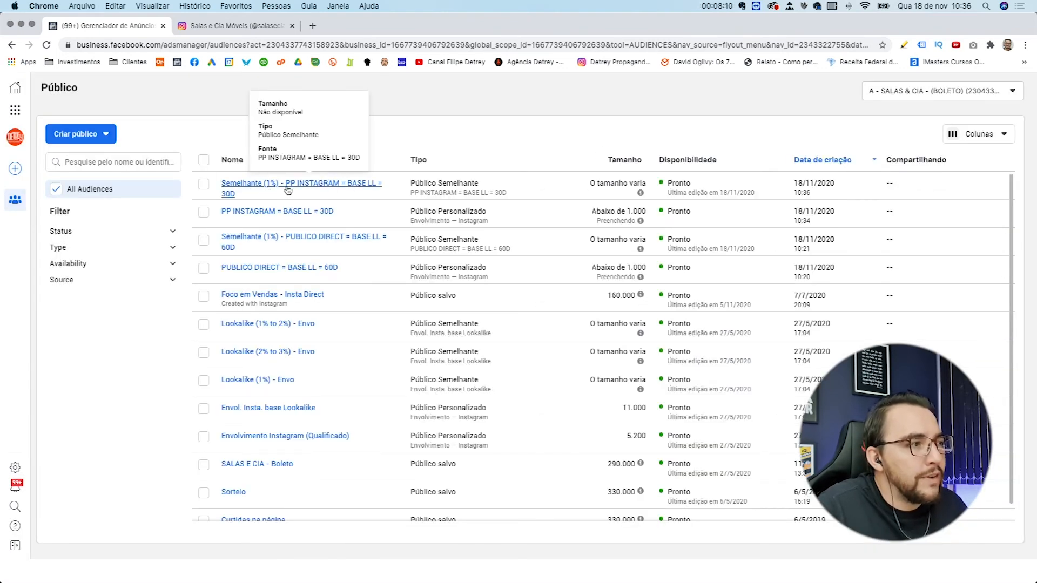
{"action": "mouse_move", "coordinate": [221, 218]}
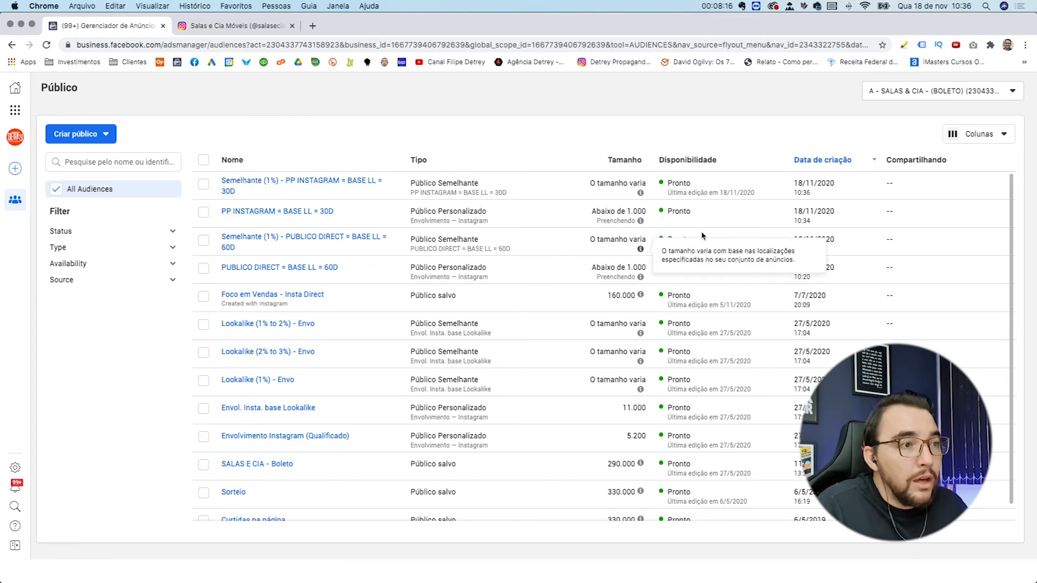
{"action": "left_click_drag", "start_coordinate": [649, 212], "coordinate": [592, 219]}
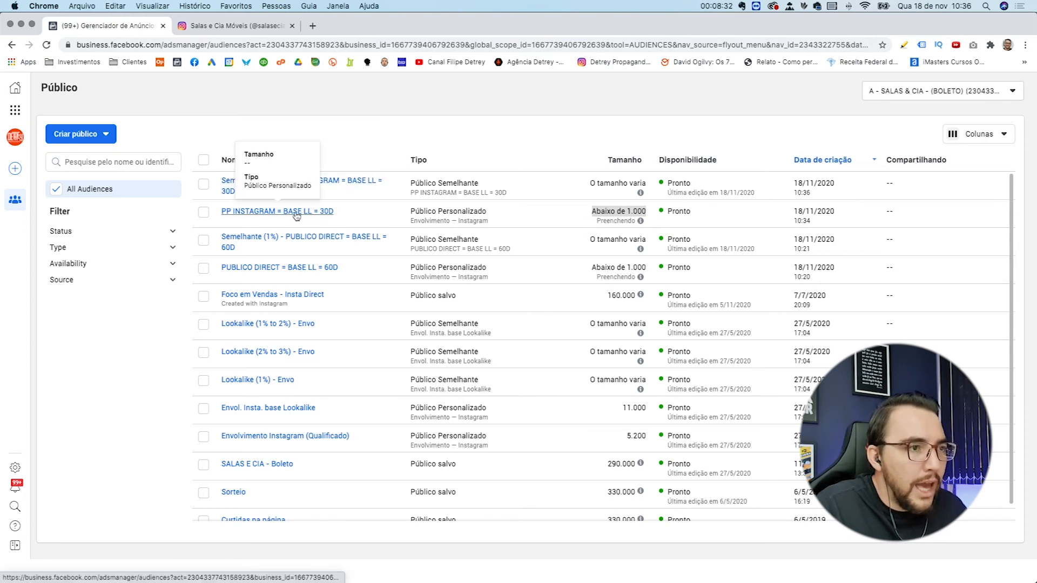
{"action": "left_click_drag", "start_coordinate": [589, 183], "coordinate": [650, 186]}
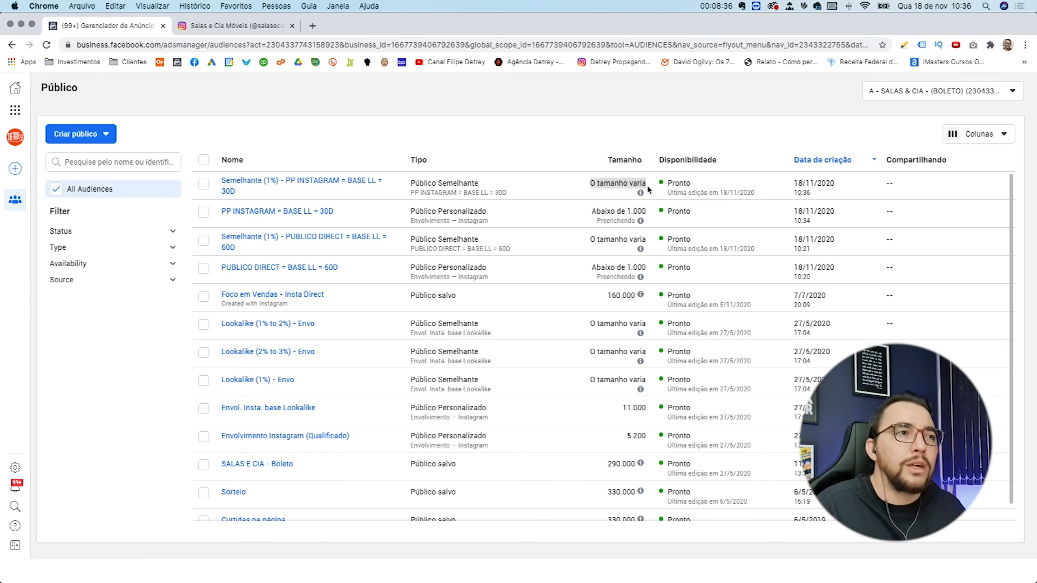